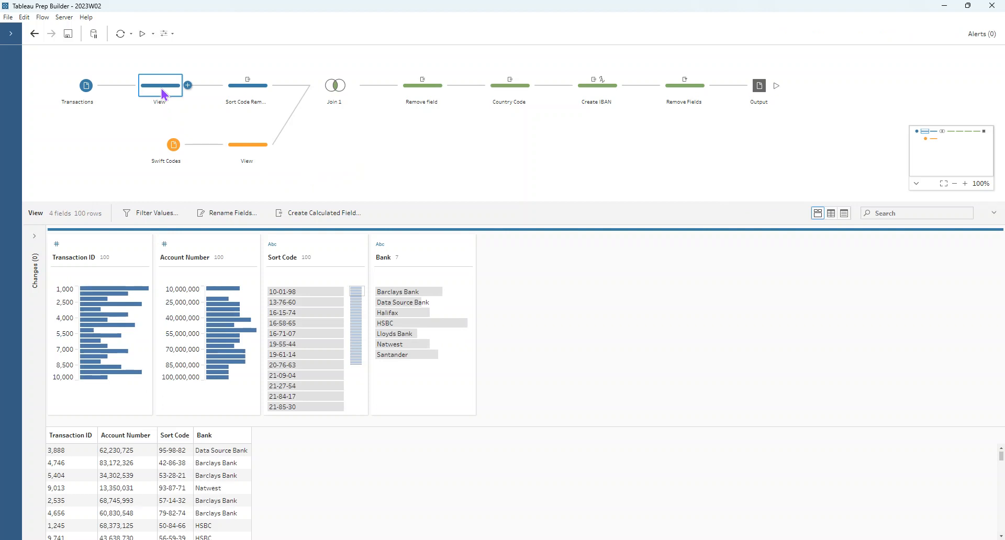
- Compare the data in the Swift Codes and Transactions view steps with the sort code removal step
click(249, 150)
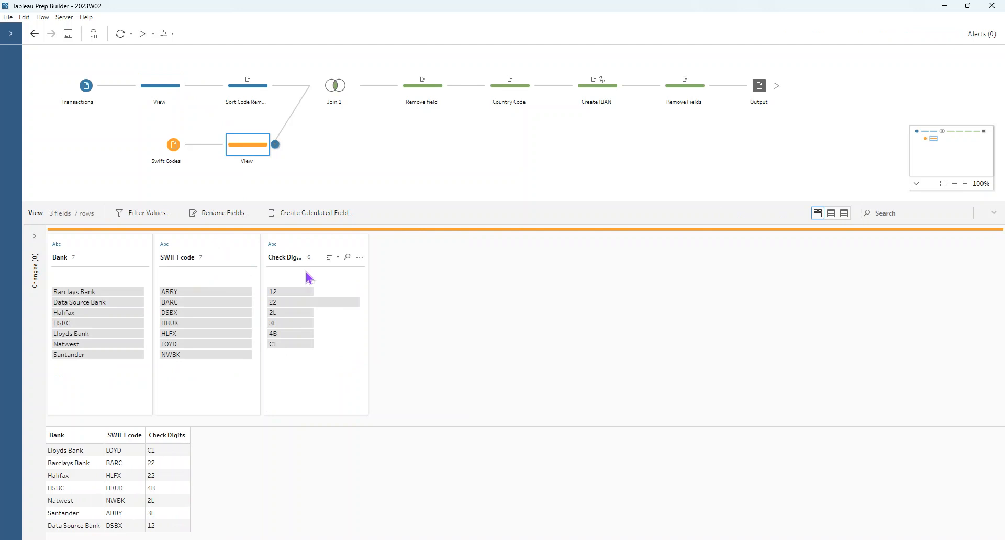
click(174, 90)
click(234, 92)
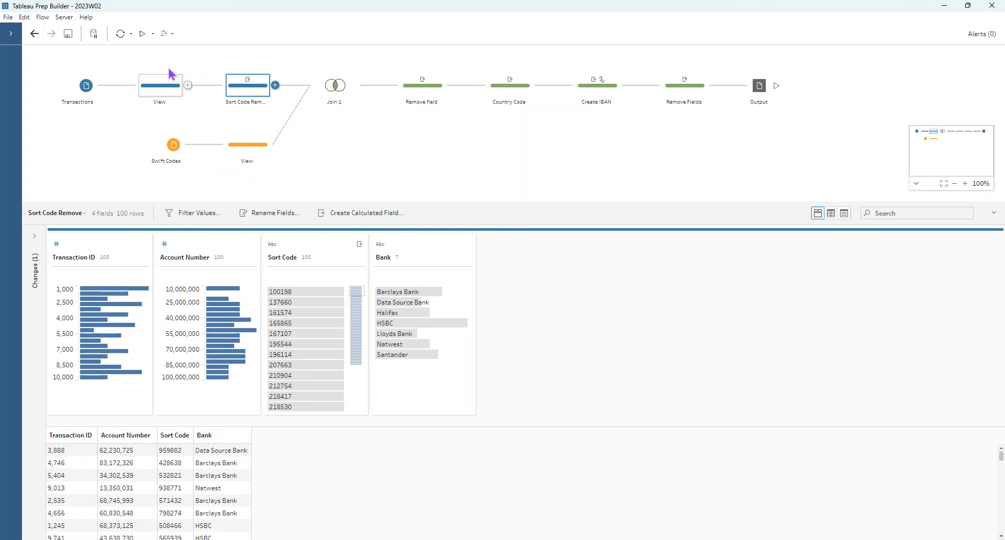
click(168, 90)
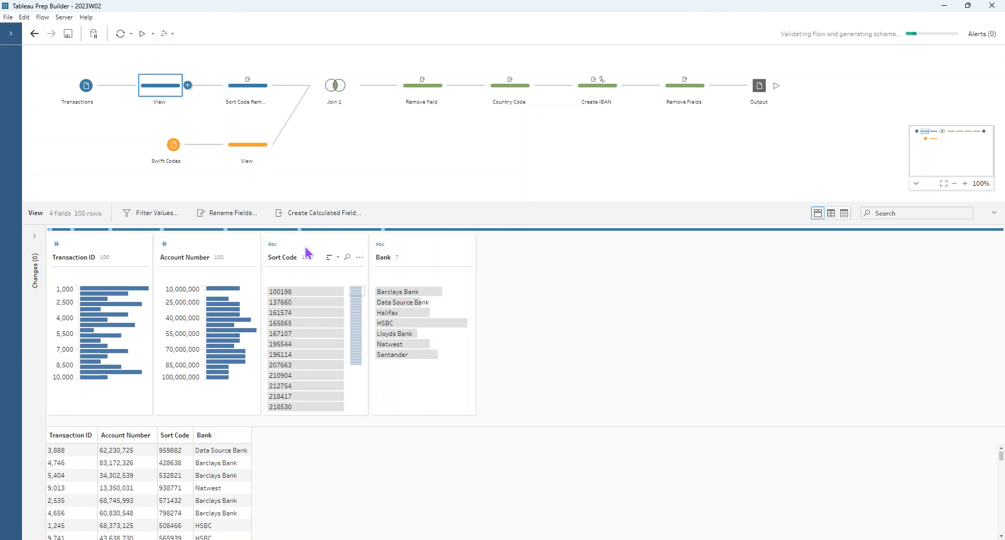
- Check the Remove Punctuation cleaning option for Sort Code in the Transactions view step, and revisit the sort code removal step
click(360, 257)
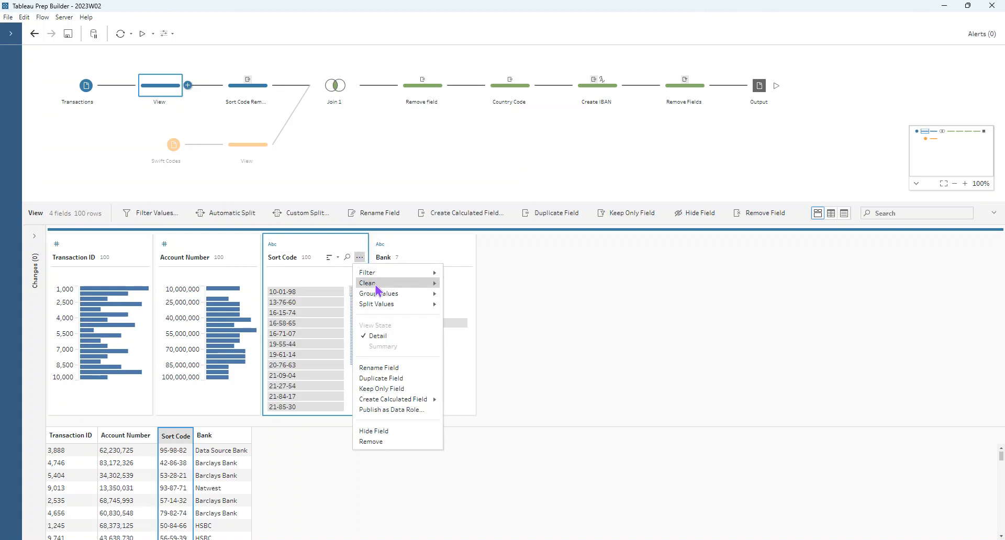
mouse_move(378, 286)
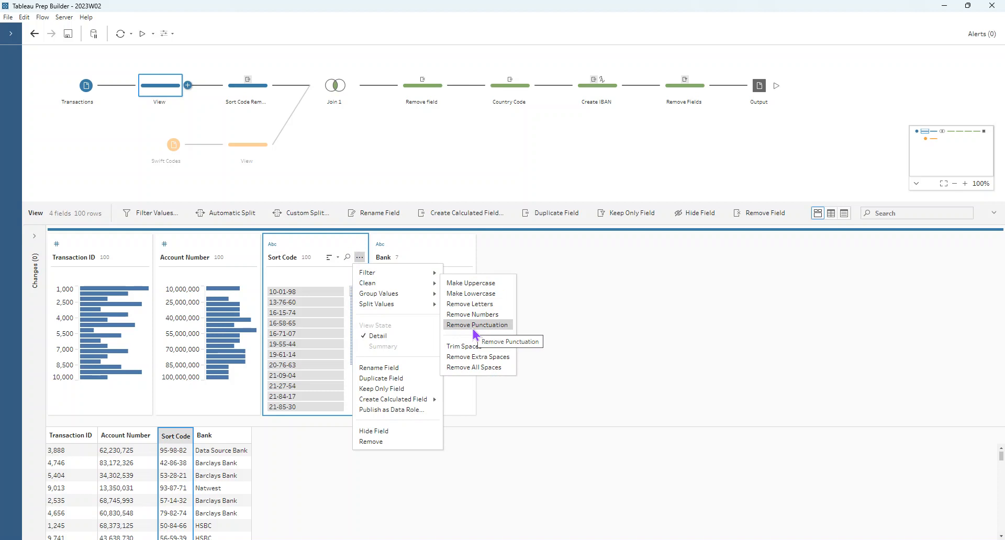
click(245, 85)
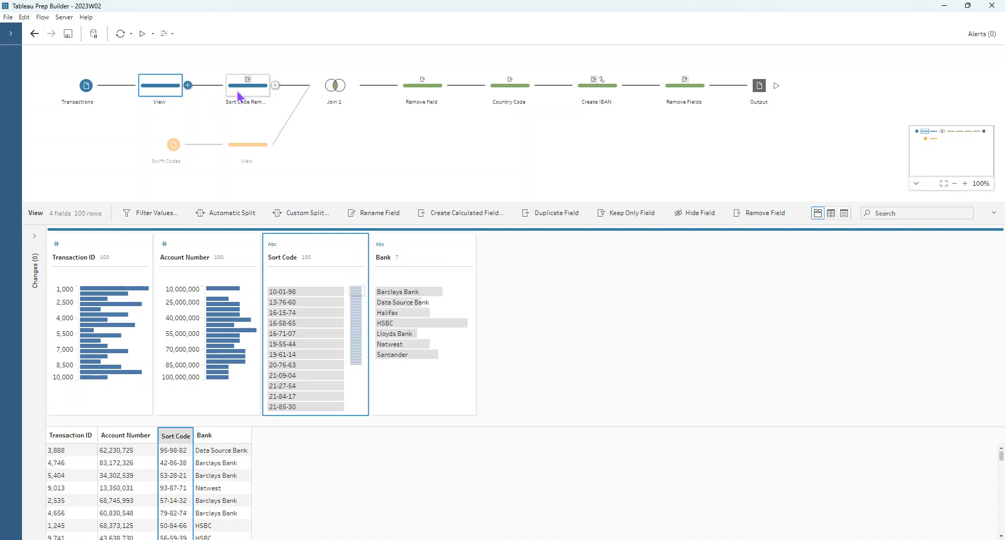
click(245, 86)
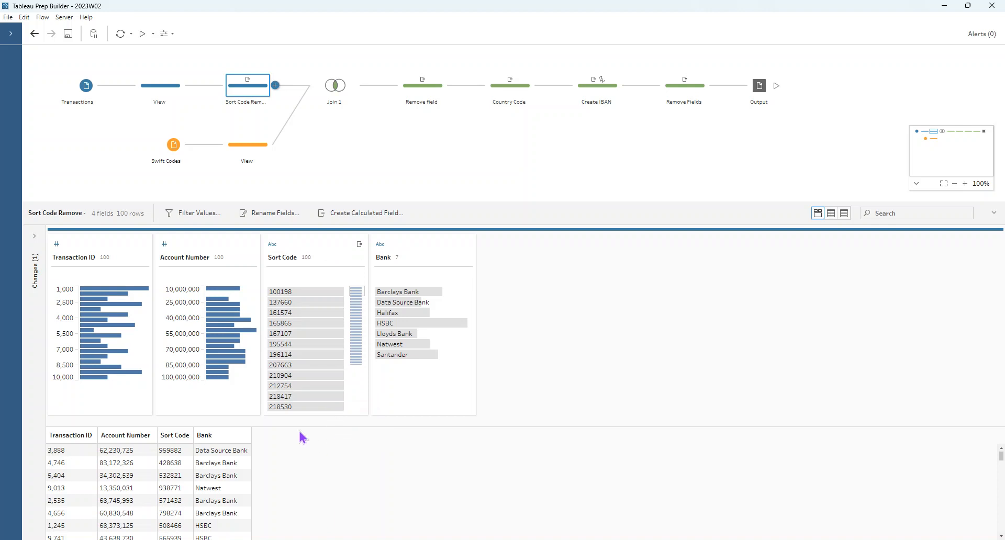
- Examine Join 1's Bank = Bank clause, its available join fields and the summary of join results
click(231, 143)
drag(238, 145, 285, 103)
click(344, 83)
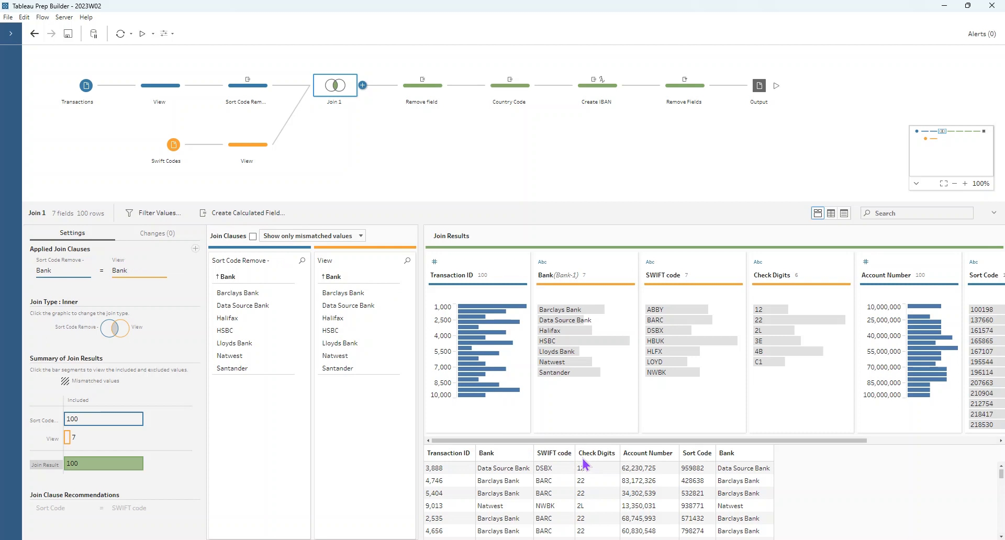
click(68, 276)
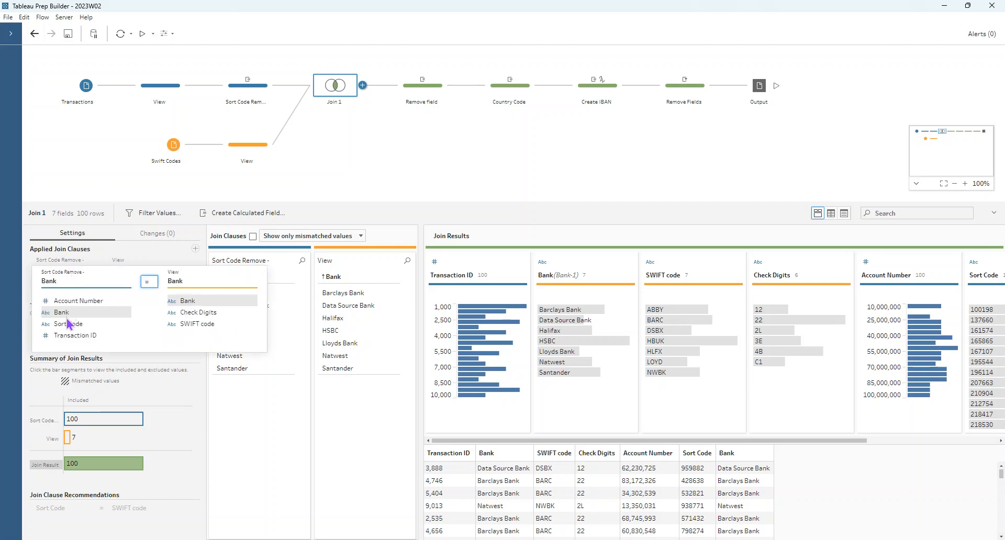
click(166, 258)
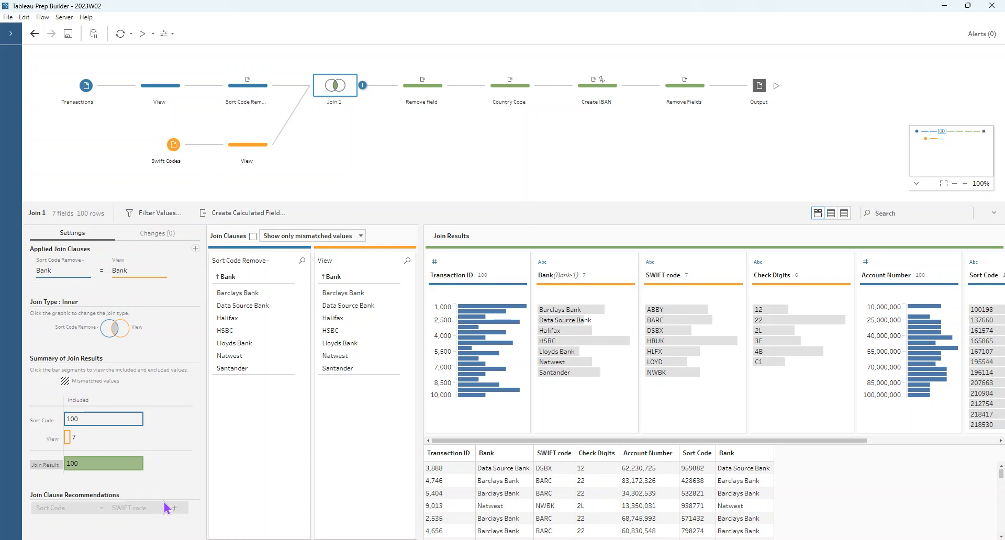
mouse_move(132, 422)
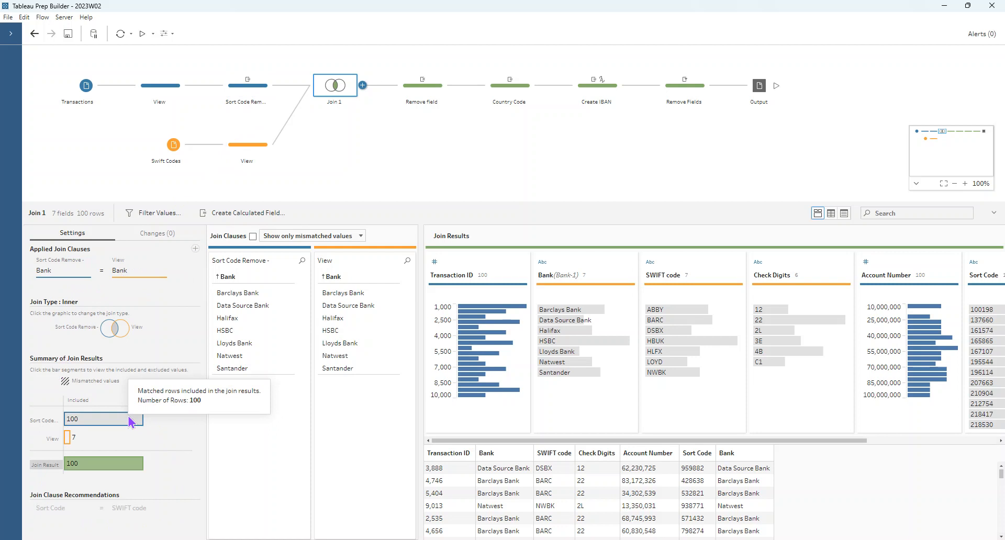
mouse_move(67, 442)
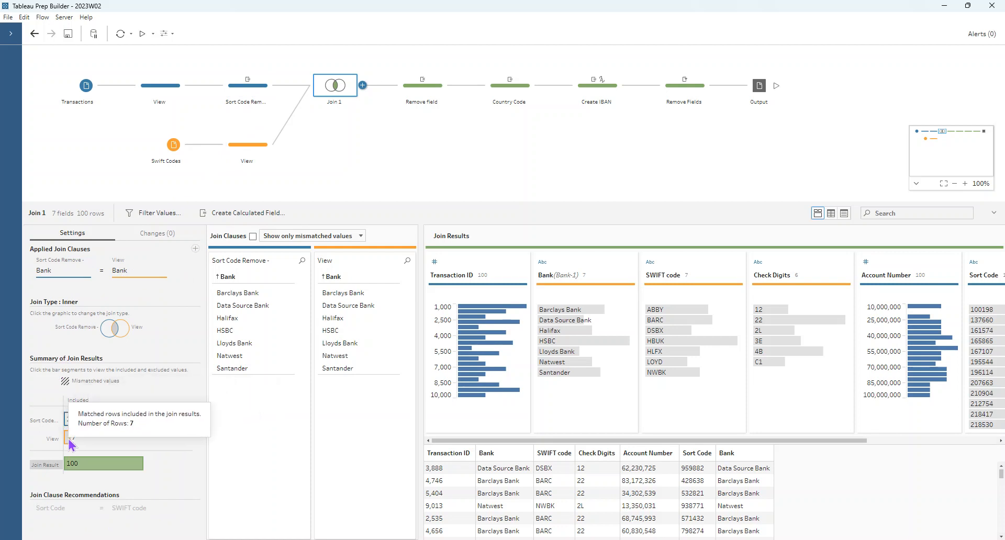
mouse_move(100, 466)
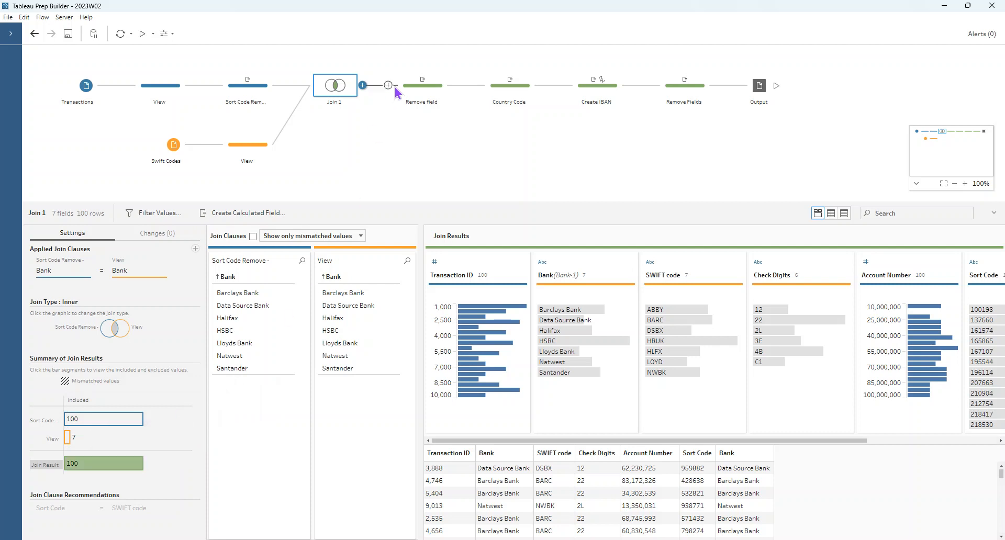
- Review the Remove field step's recorded change against Join 1, and check the removal option for the Bank field
click(414, 88)
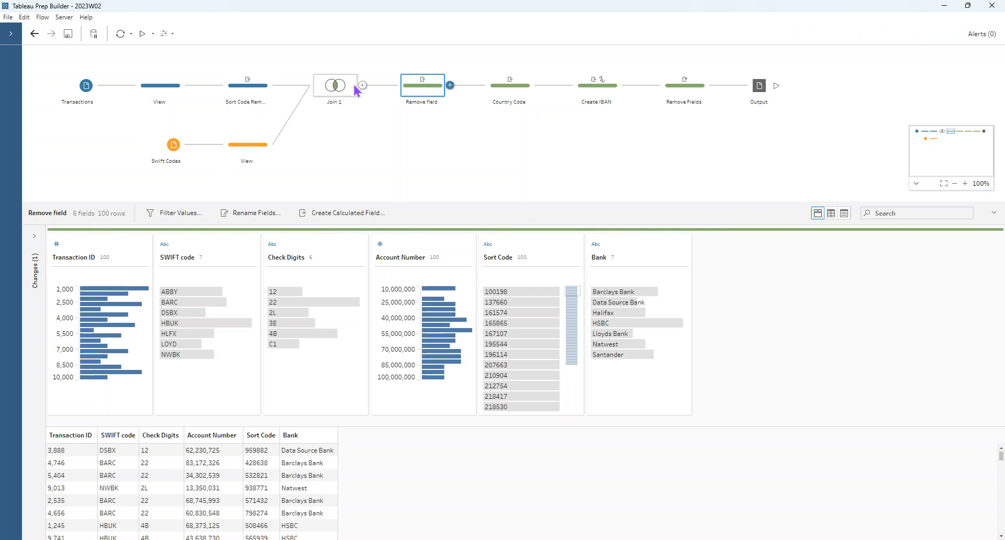
click(34, 240)
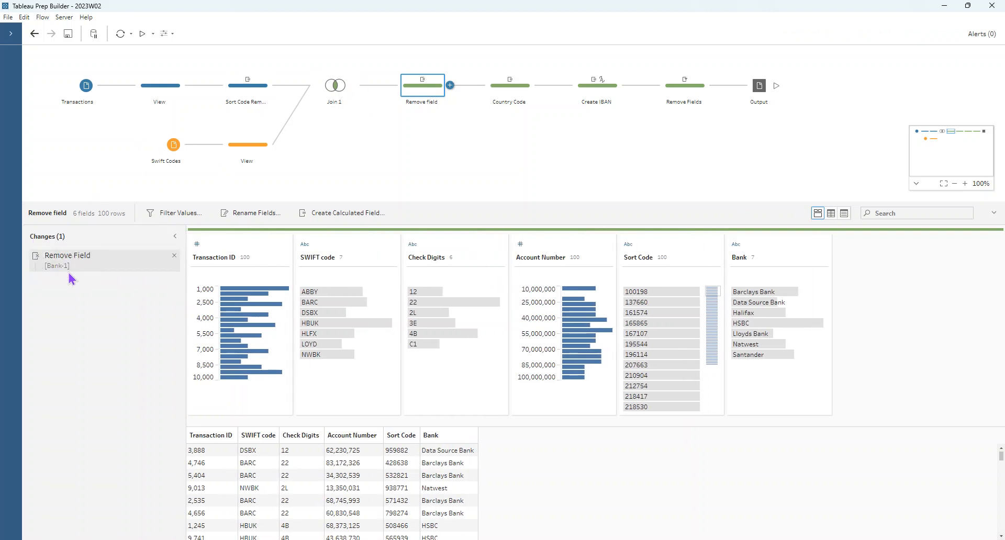
click(336, 86)
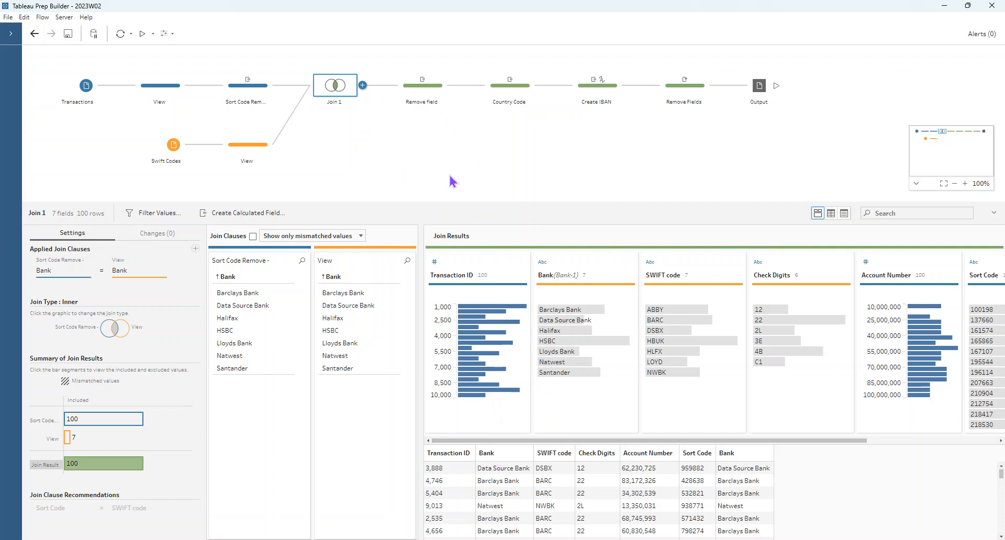
click(423, 90)
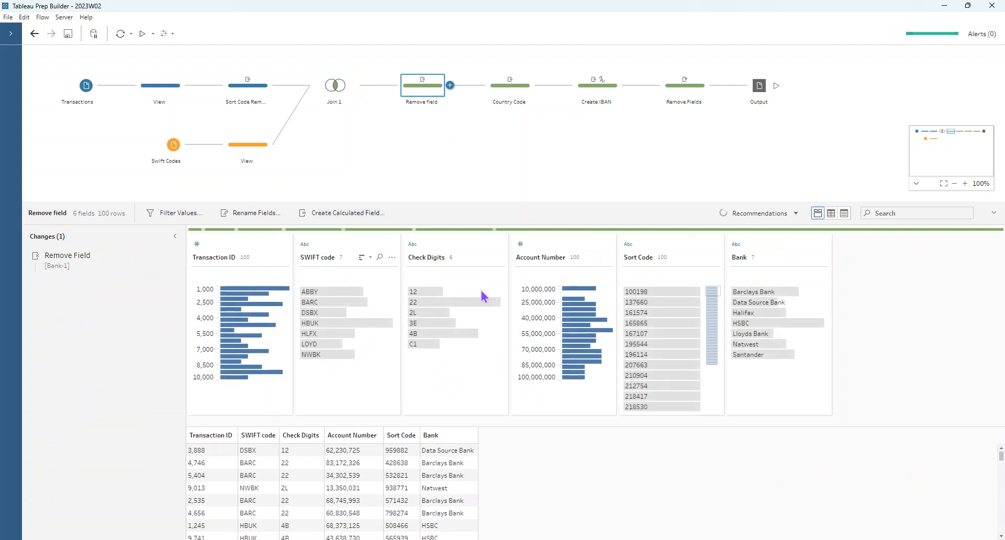
right_click(776, 245)
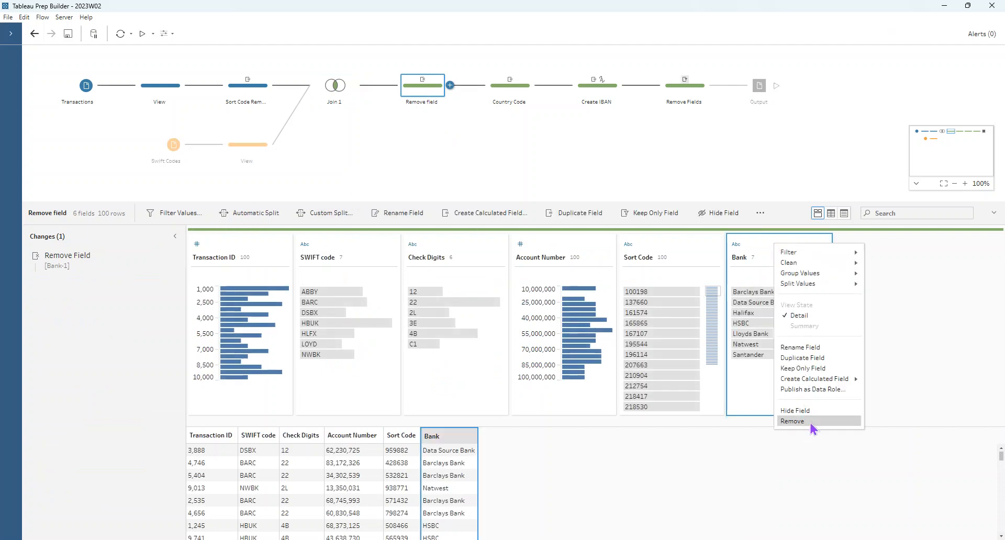
click(934, 324)
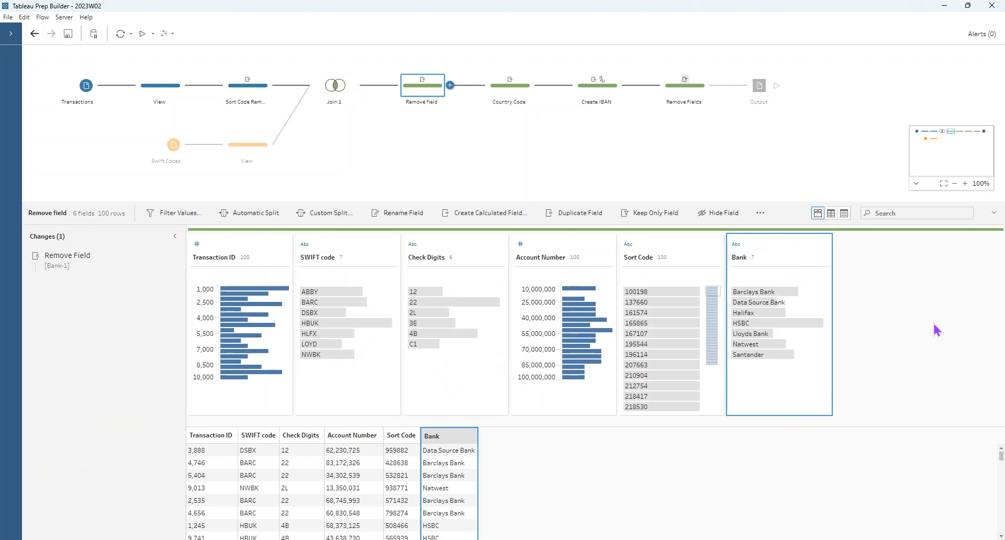
- Draft a calculated field named Country with the value 'GB' in the Country Code step, and discard it
click(520, 87)
click(344, 213)
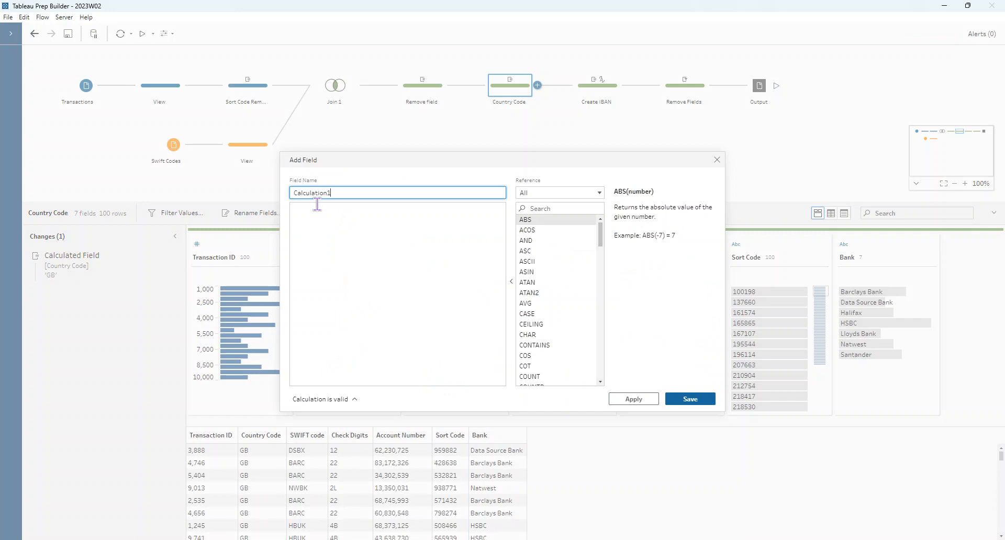
double_click(345, 192)
text(Country)
click(336, 235)
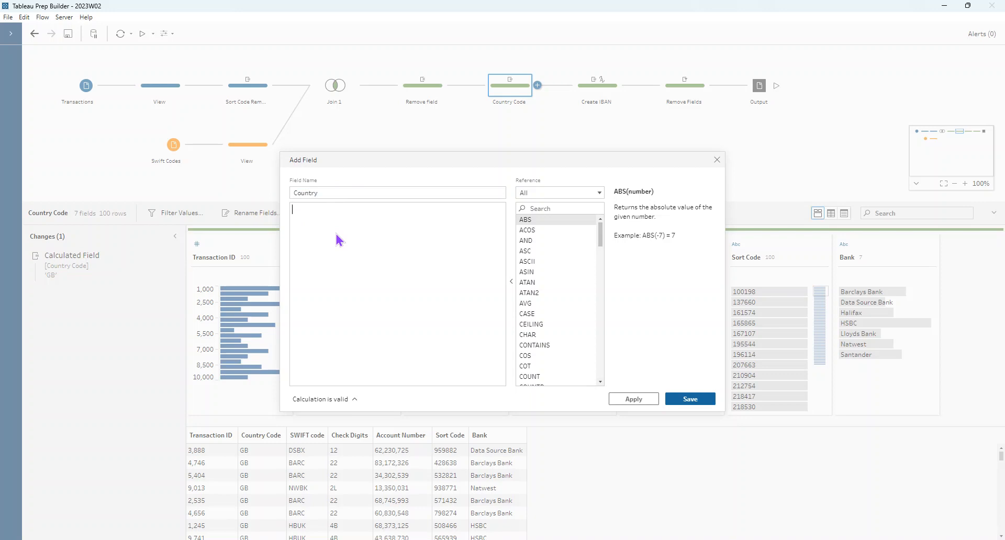
text('GB')
key(BackSpace)
key(BackSpace)
click(318, 399)
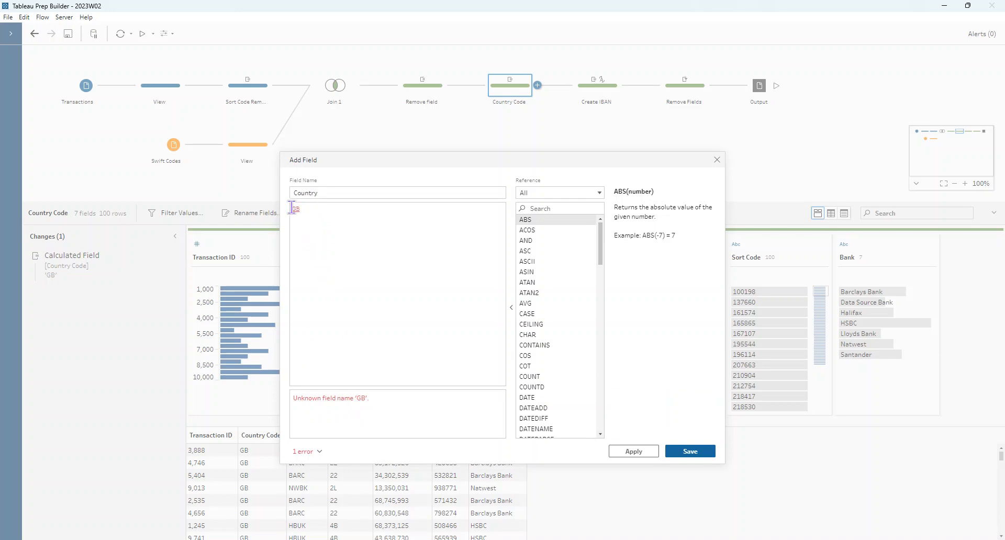
click(716, 160)
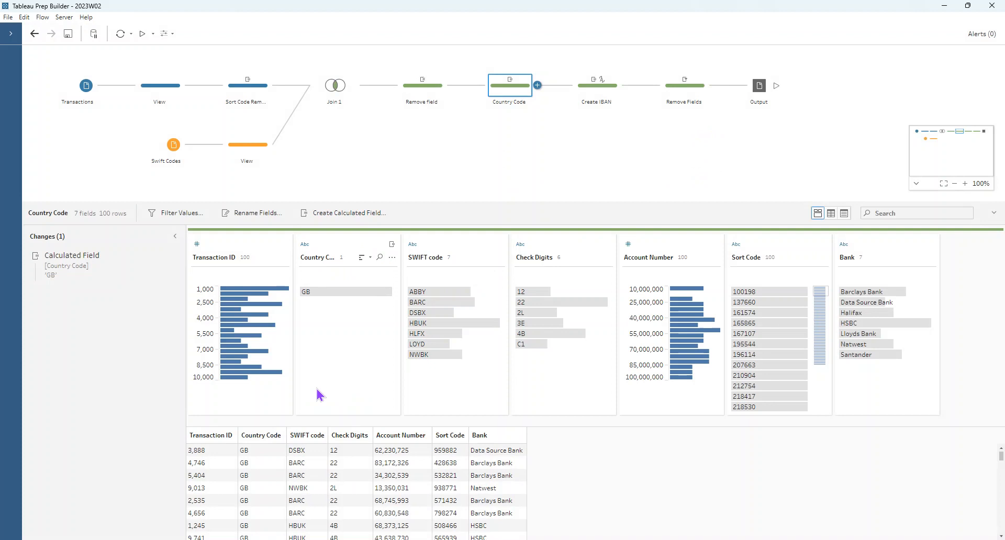
- Examine the Create IBAN step's fields and the data type options for Account Number
click(595, 99)
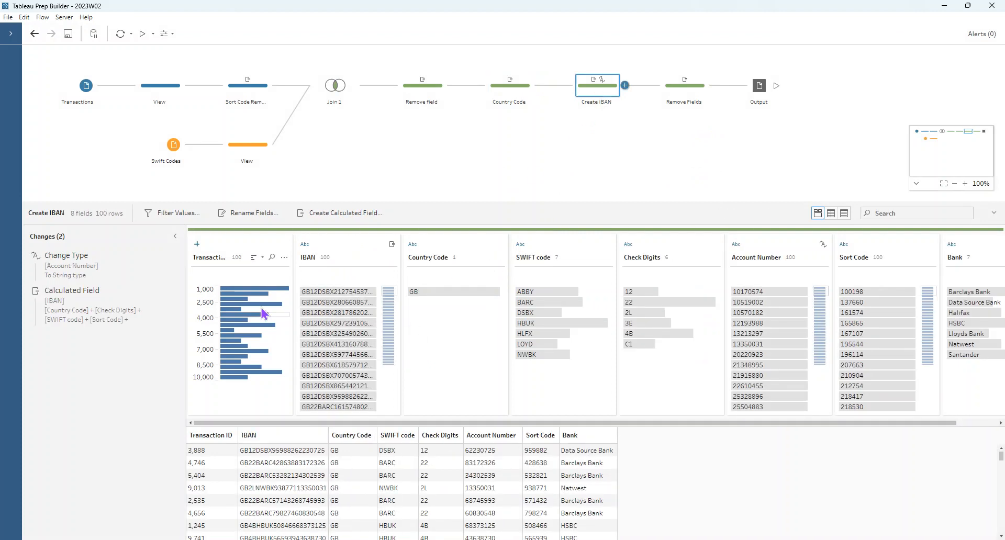
drag(259, 423, 338, 426)
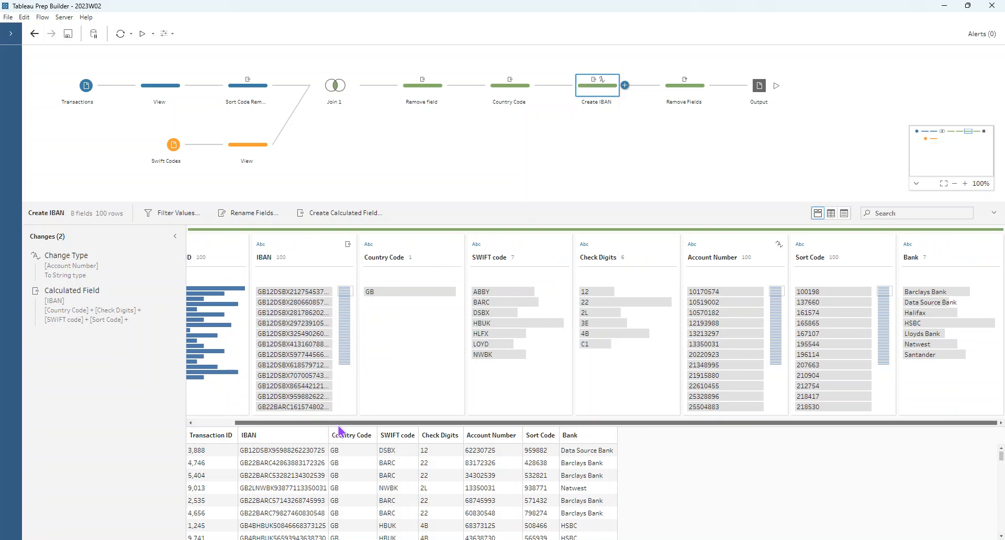
click(697, 246)
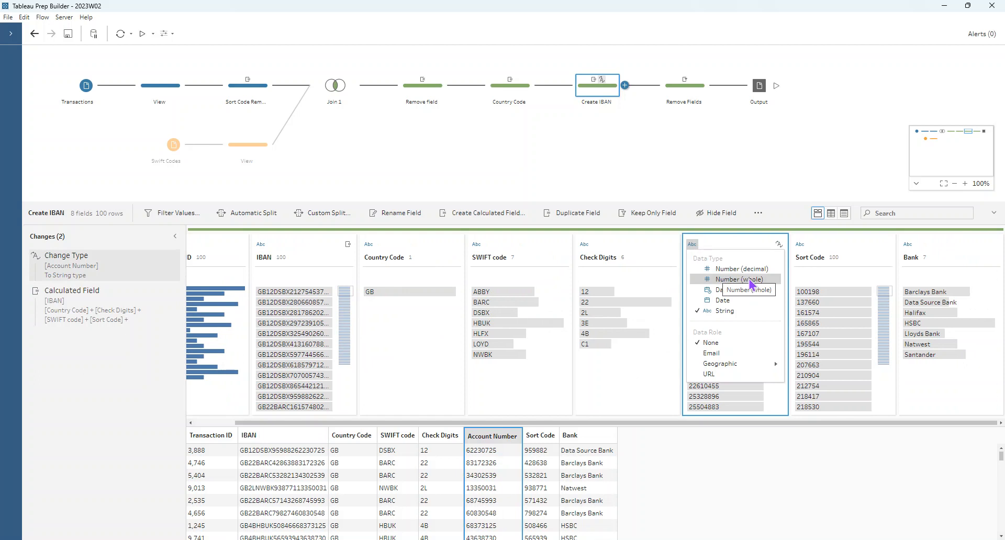
click(730, 247)
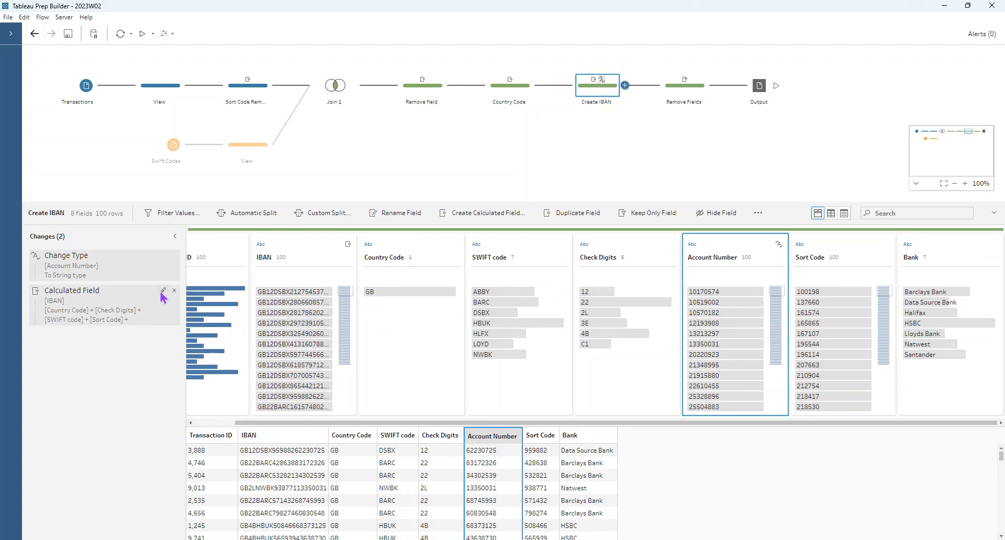
- Try joining the lines of the IBAN calculation in the Create IBAN step into one line, and discard the edit
click(162, 291)
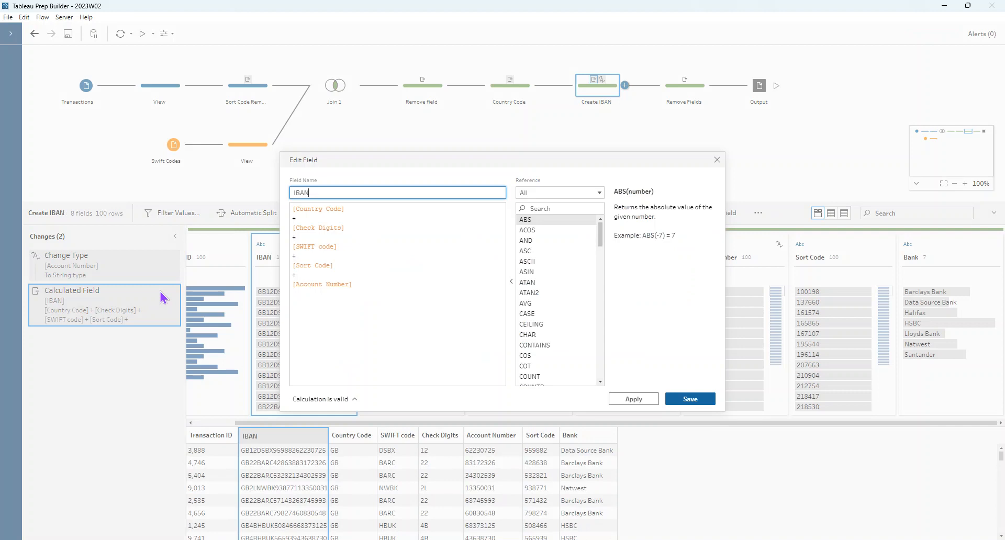
click(365, 210)
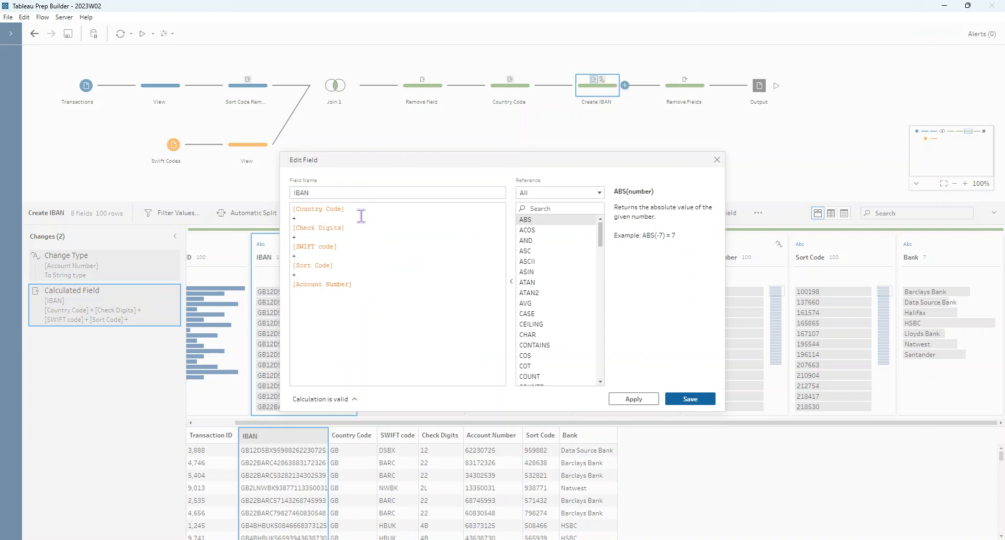
click(352, 235)
click(378, 283)
click(333, 209)
key(Delete)
click(357, 209)
key(Delete)
click(405, 211)
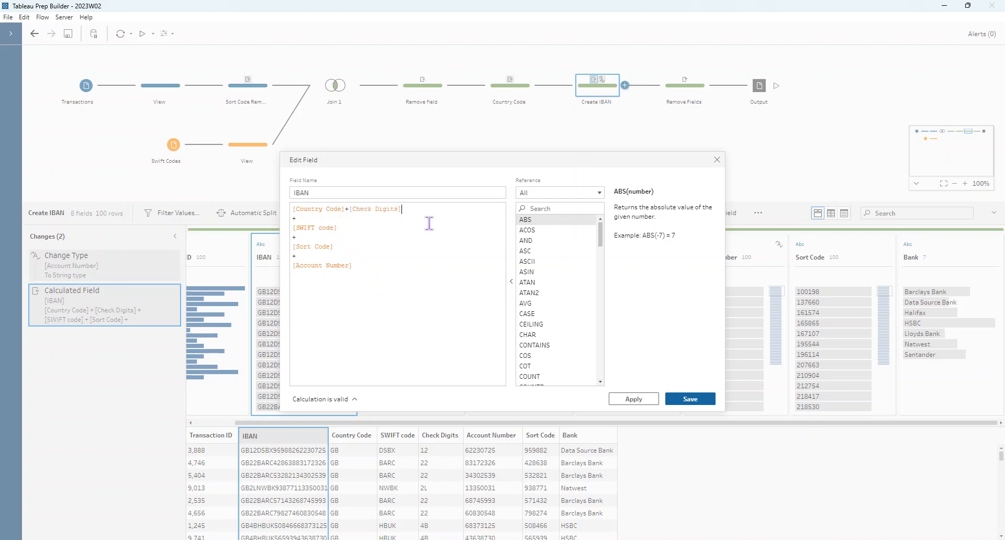
key(Delete)
click(421, 209)
key(Delete)
click(452, 209)
key(Delete)
key(Delete)
click(496, 210)
key(Delete)
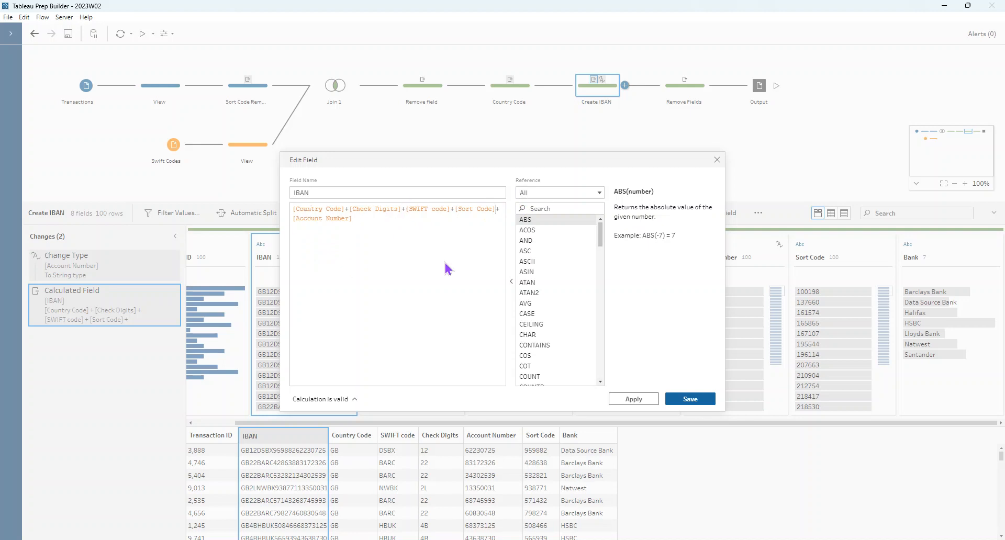
click(717, 160)
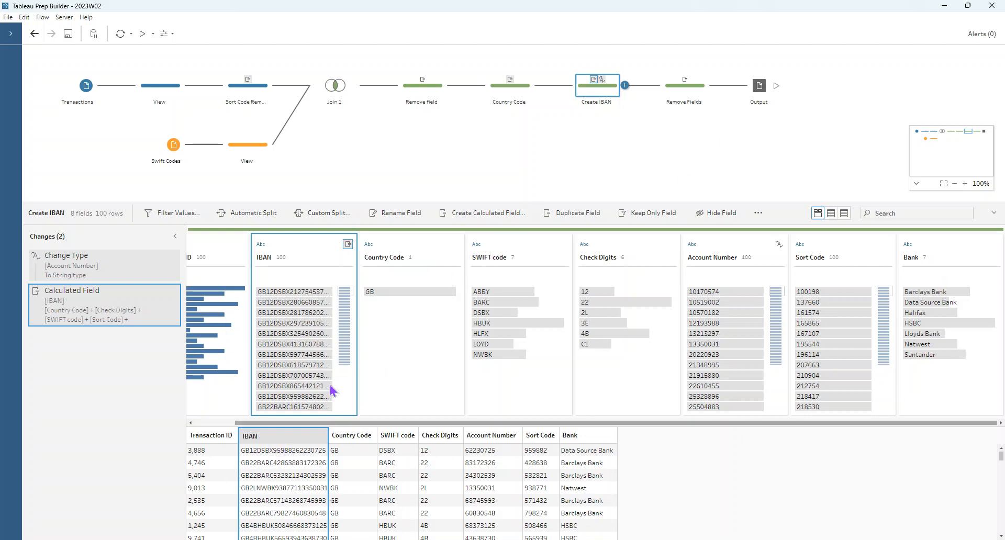
- Review the Remove Fields step and run the flow's output to IBAN Output.csv, replacing the existing file
click(698, 87)
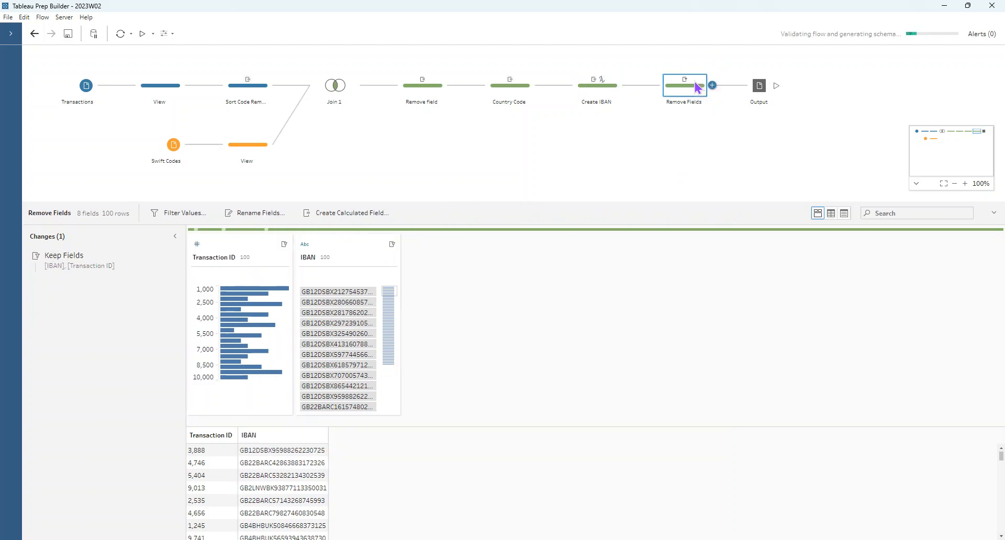
click(760, 88)
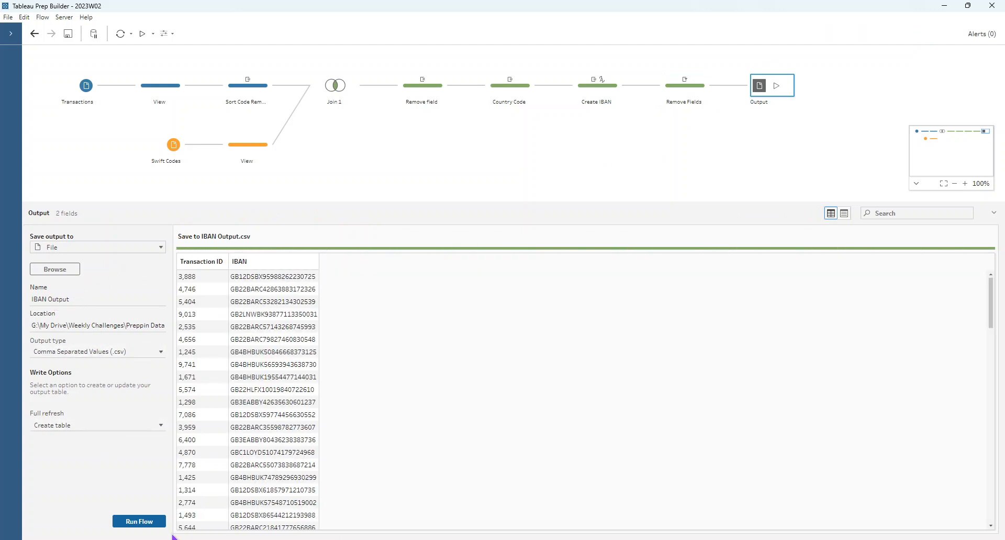
click(155, 523)
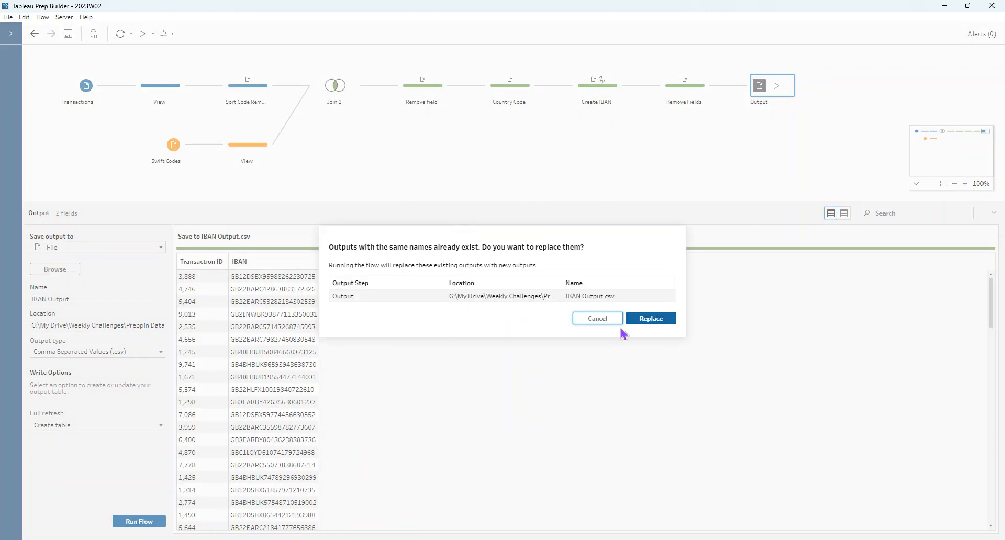
click(649, 319)
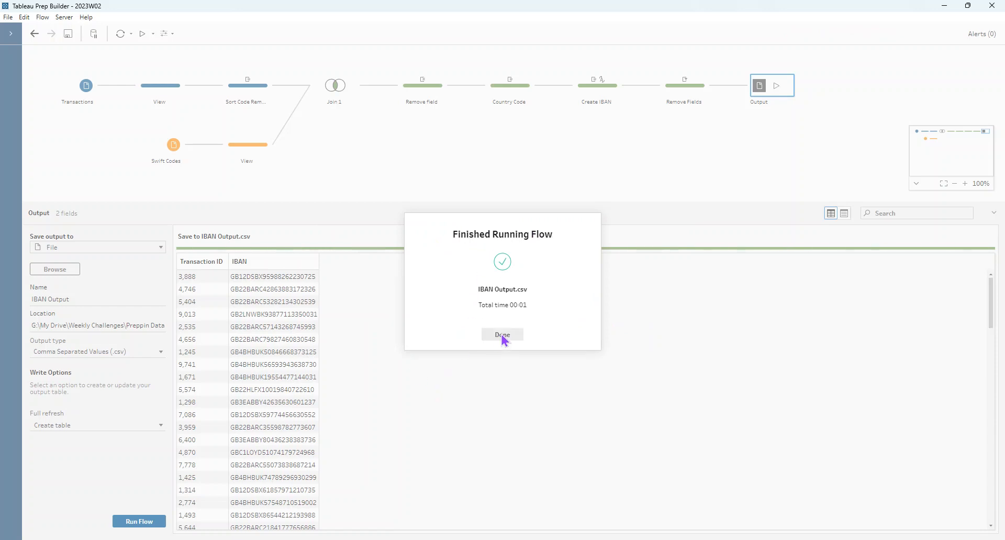
click(503, 335)
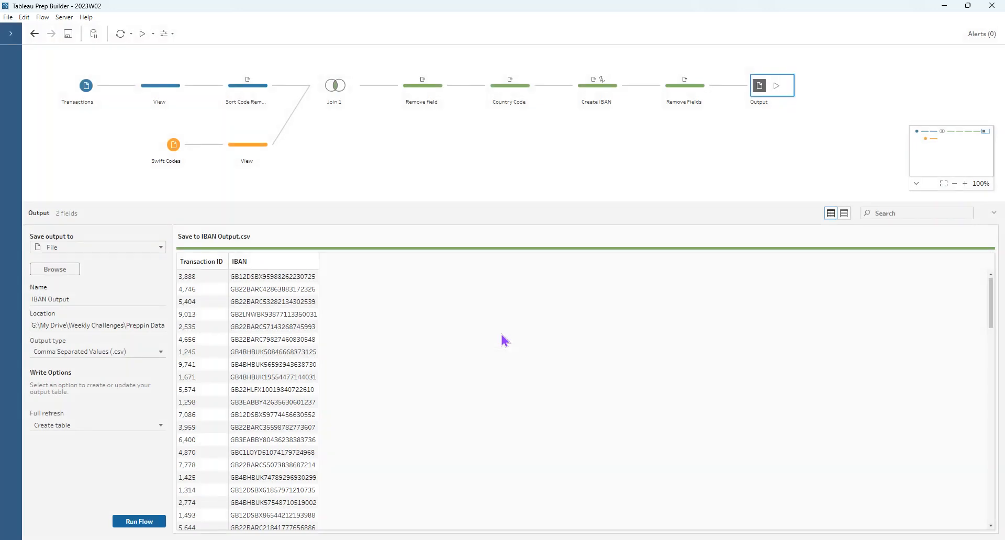